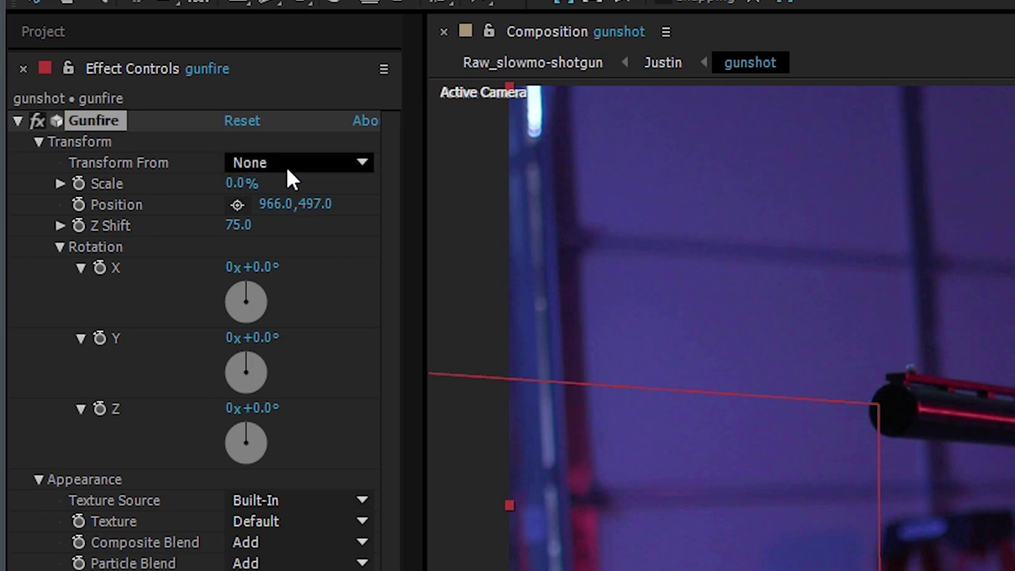
Step: Make the Gunfire flash follow Null 3 and set its scale to 25 near frame 70
left_click(288, 169)
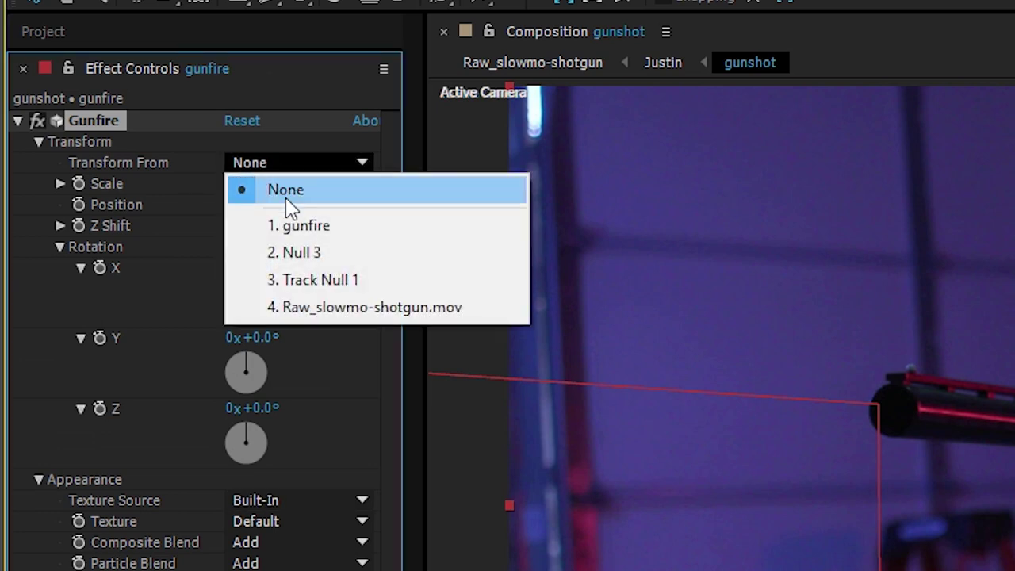
left_click(297, 250)
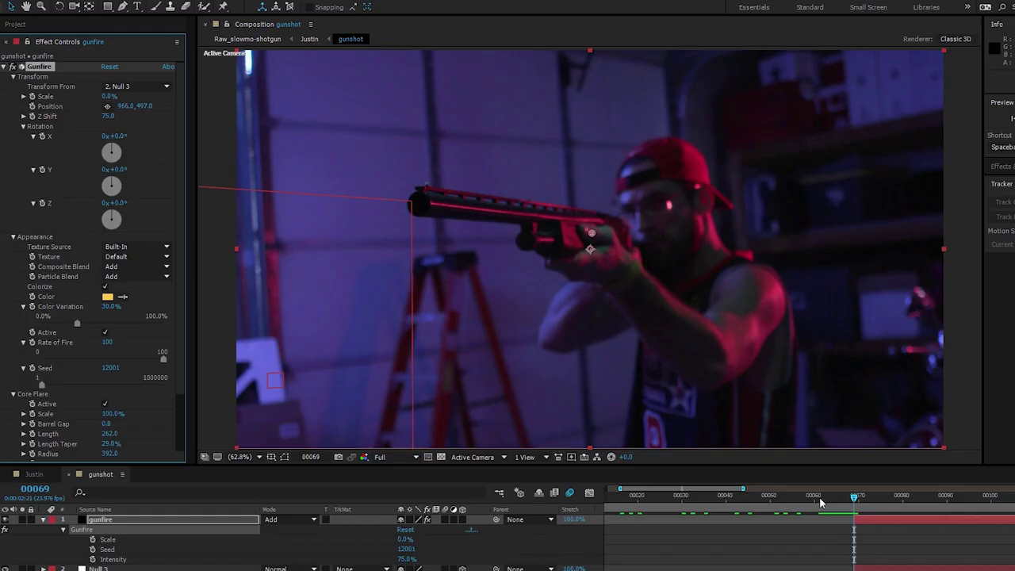
left_click_drag(855, 501, 857, 501)
left_click(108, 96)
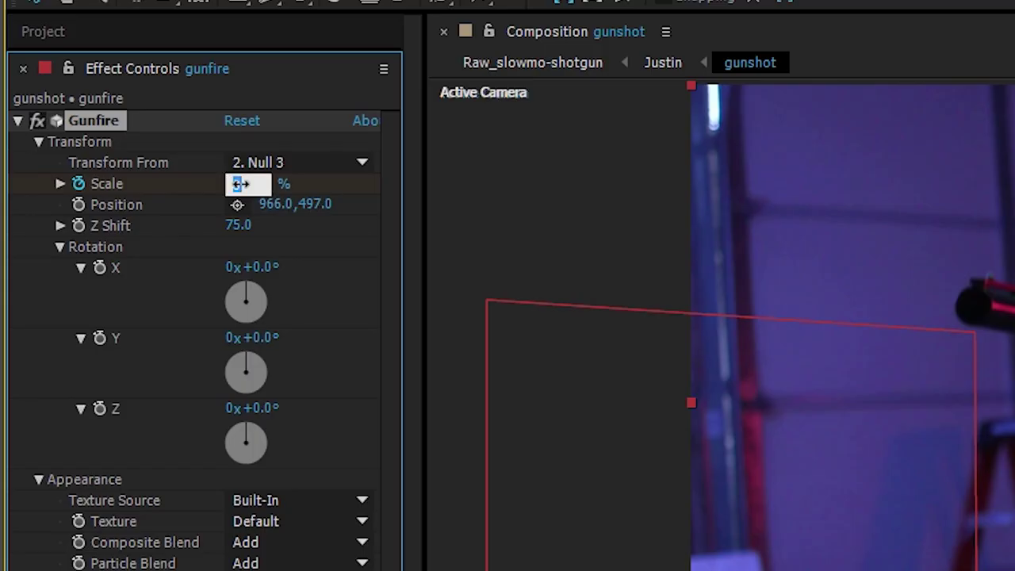
type("25")
key("Return")
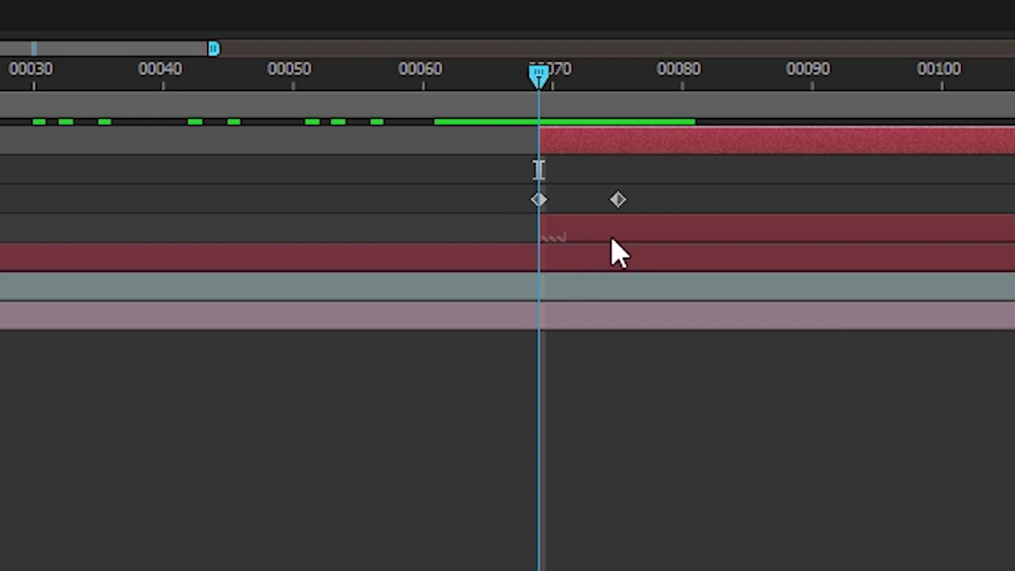
Step: Select both flash keyframes and scrub the Seed to vary the flash shape
left_click_drag(494, 184, 692, 212)
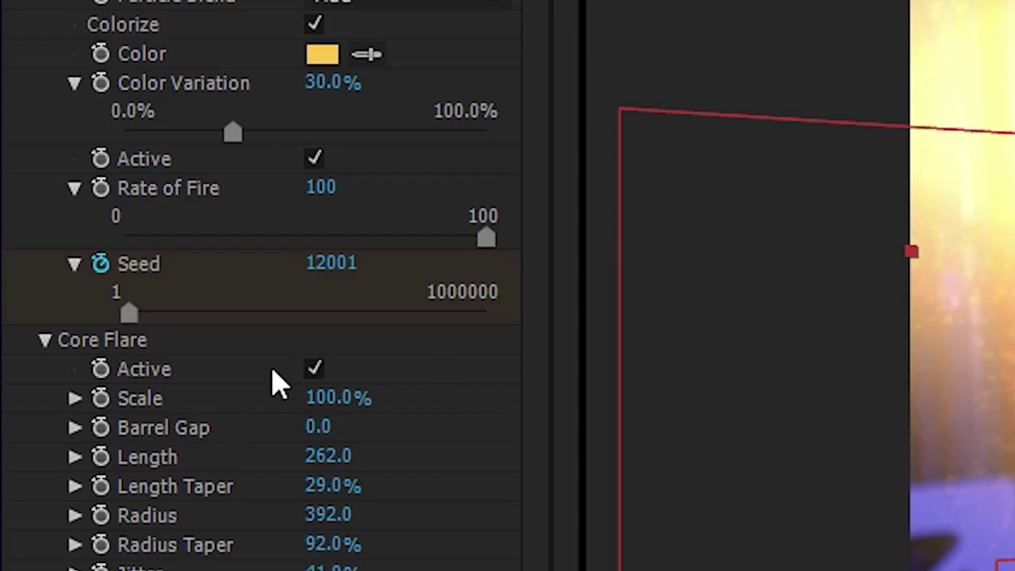
mouse_move(339, 270)
left_mouse_down()
mouse_move(374, 270)
mouse_move(345, 277)
left_mouse_up()
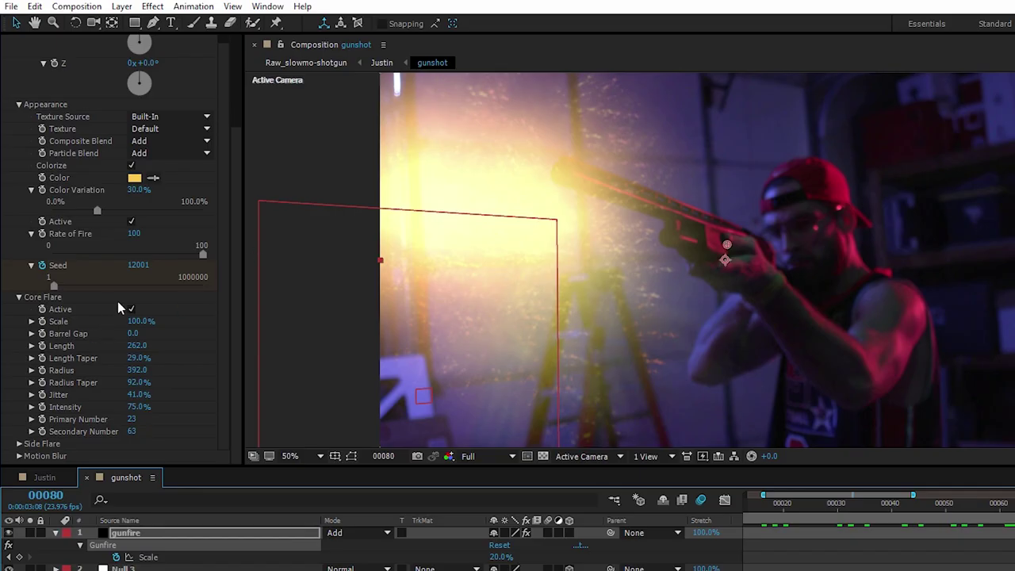
left_click_drag(154, 267, 150, 268)
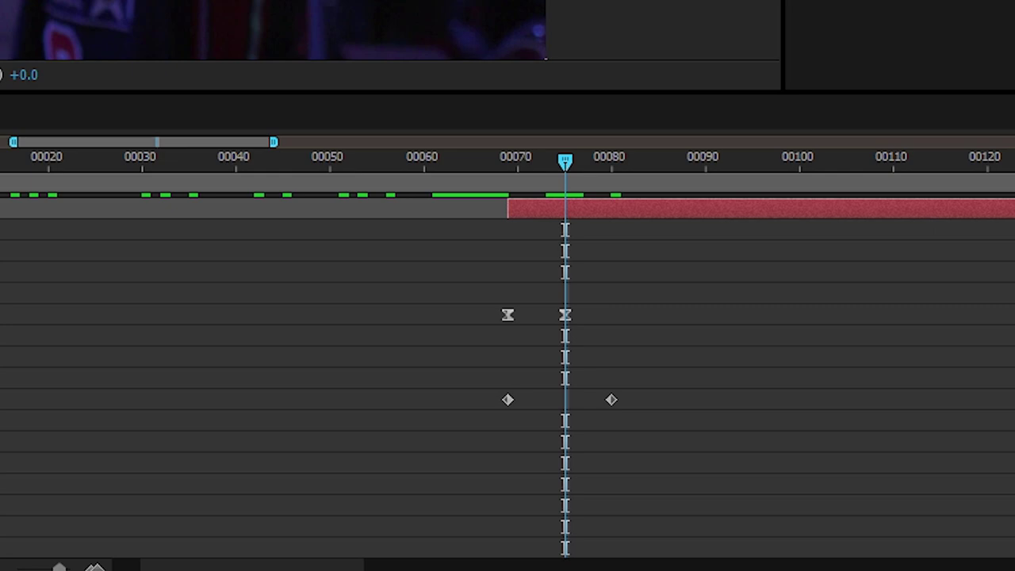
Step: Set flash intensity to 75% and apply Easy Ease to the selected keyframes
left_click(267, 381)
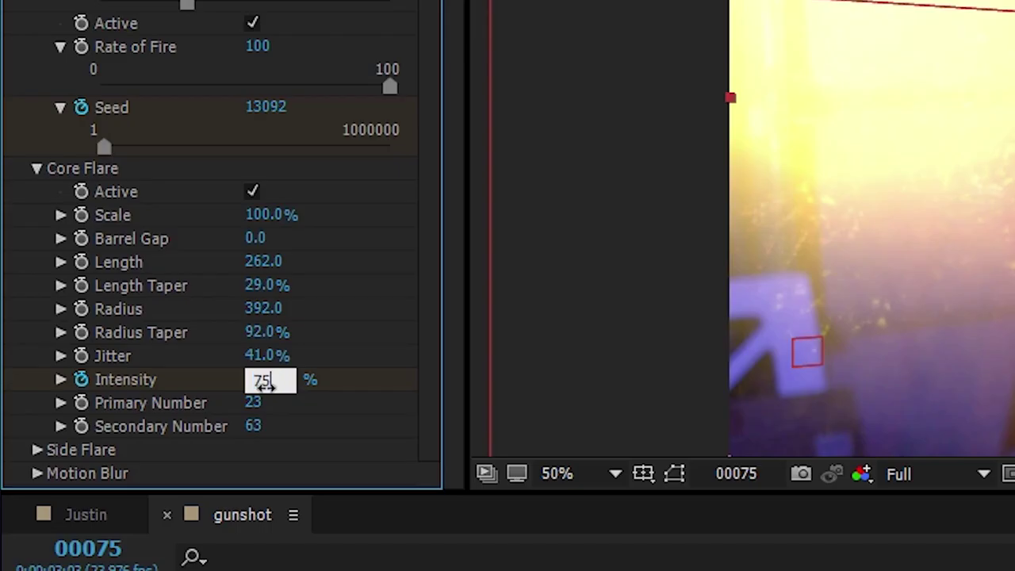
type("75")
key("Return")
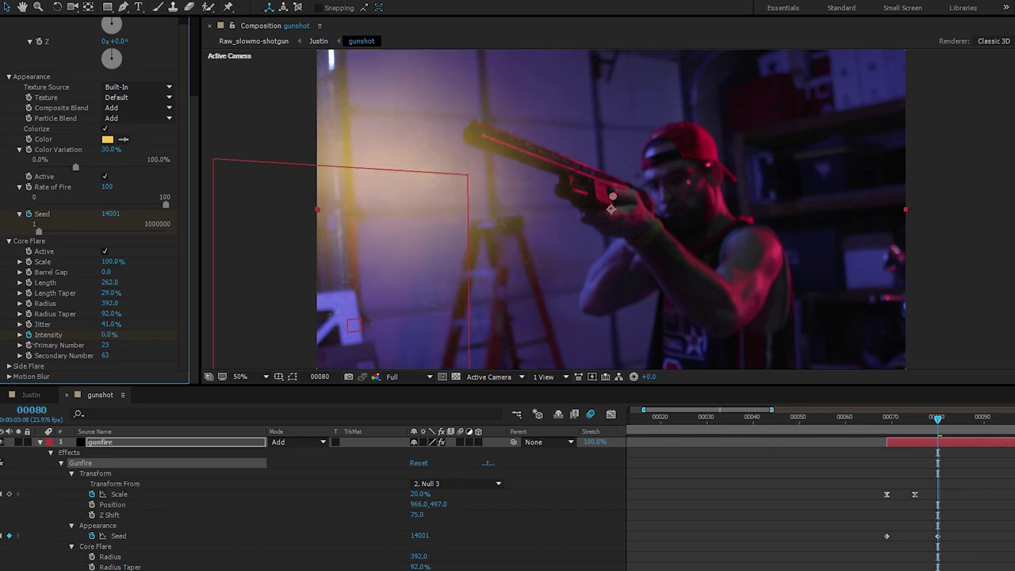
right_click(886, 463)
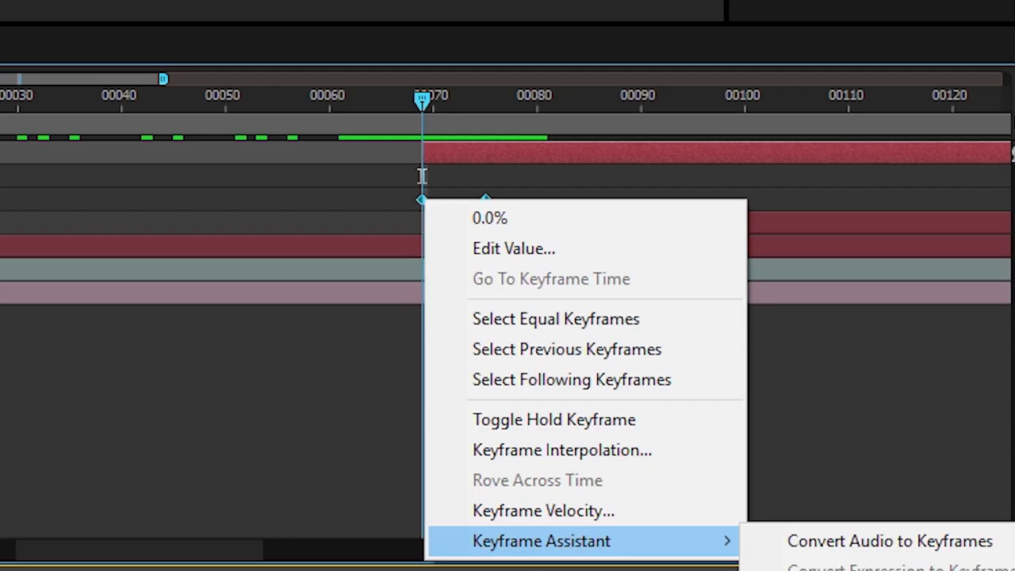
key("F9")
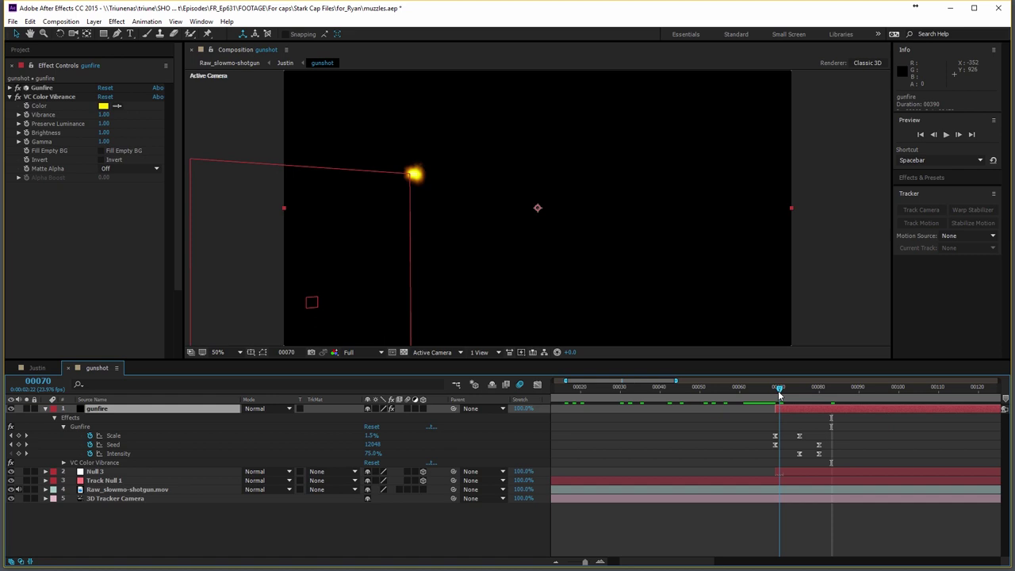
left_click_drag(778, 397, 809, 396)
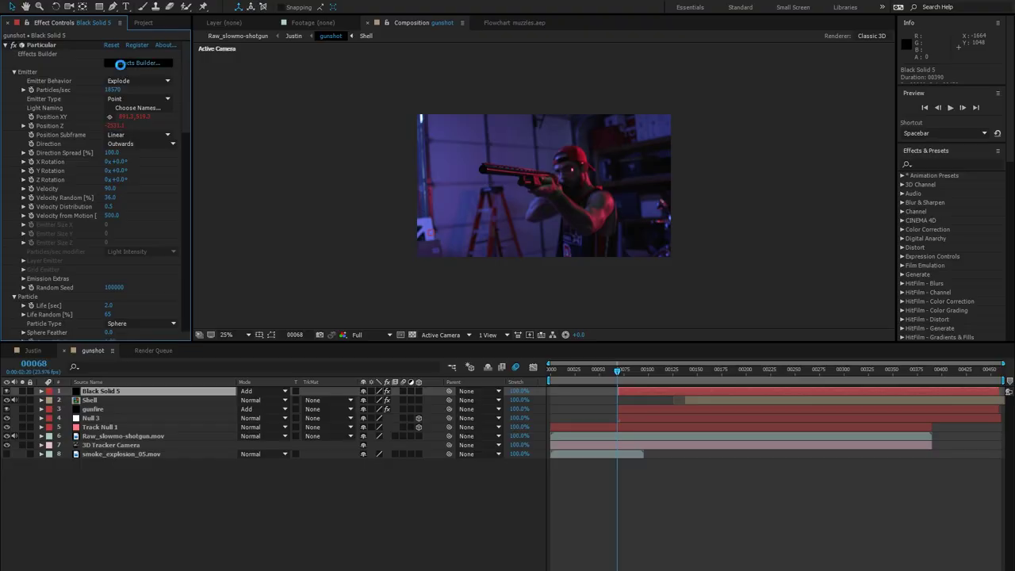
Step: Browse Particular's Smoke and Fire presets and load Spark Directional into the preview
left_click(121, 64)
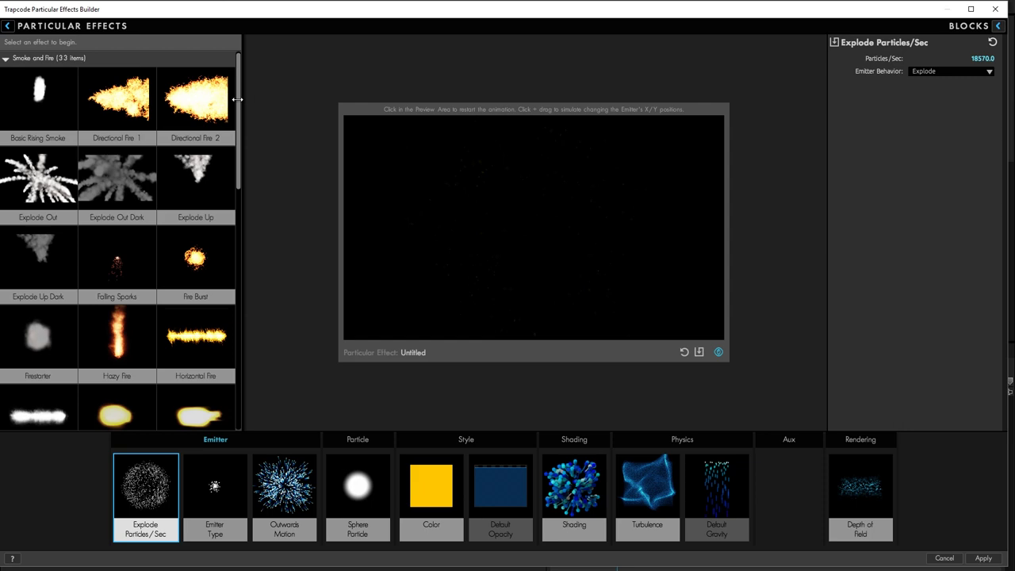
scroll(237, 99, "down", 3)
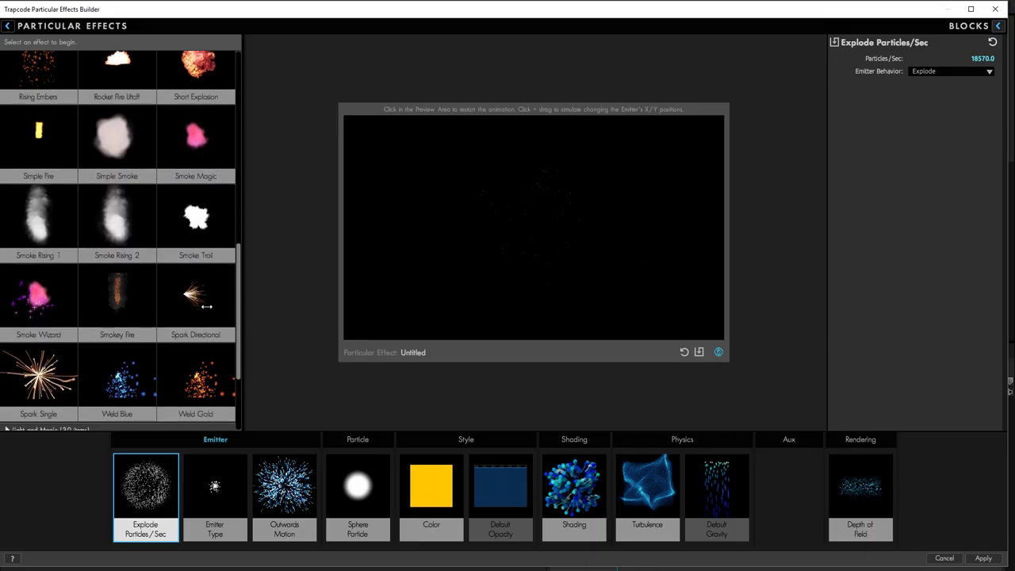
left_click(199, 306)
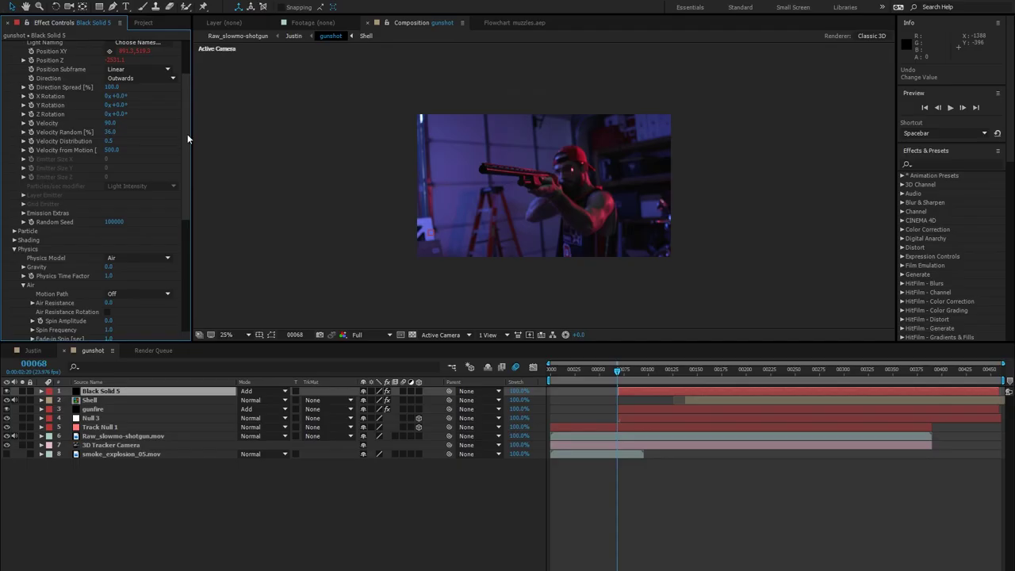
Step: Stop the gunshot composition's sparks preview playback
scroll(532, 309, "down", 4)
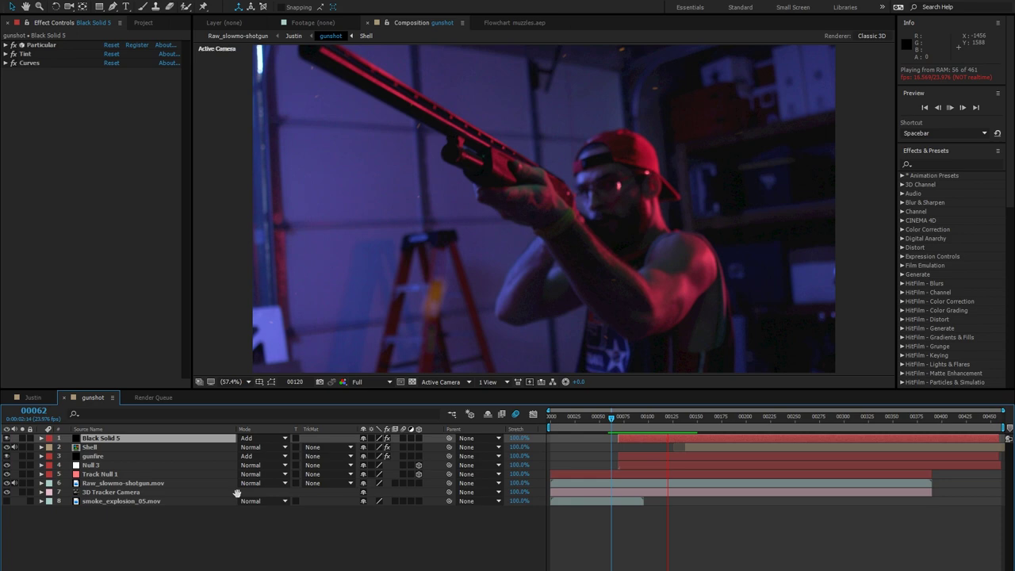
key("space")
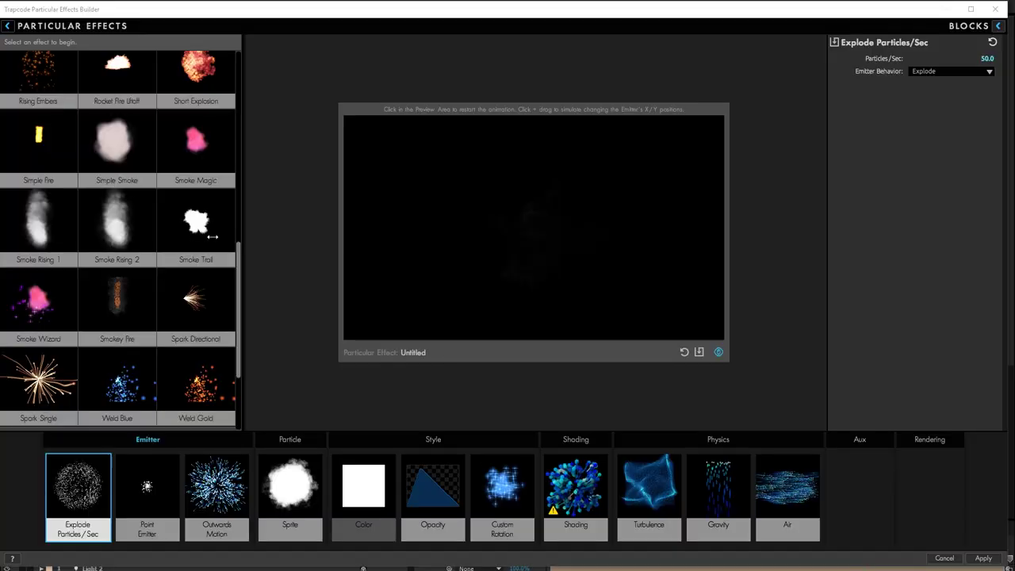
Step: Load the Smoke Trail preset, set its emitter to Explode, and apply it to smoke_dust
left_click(207, 222)
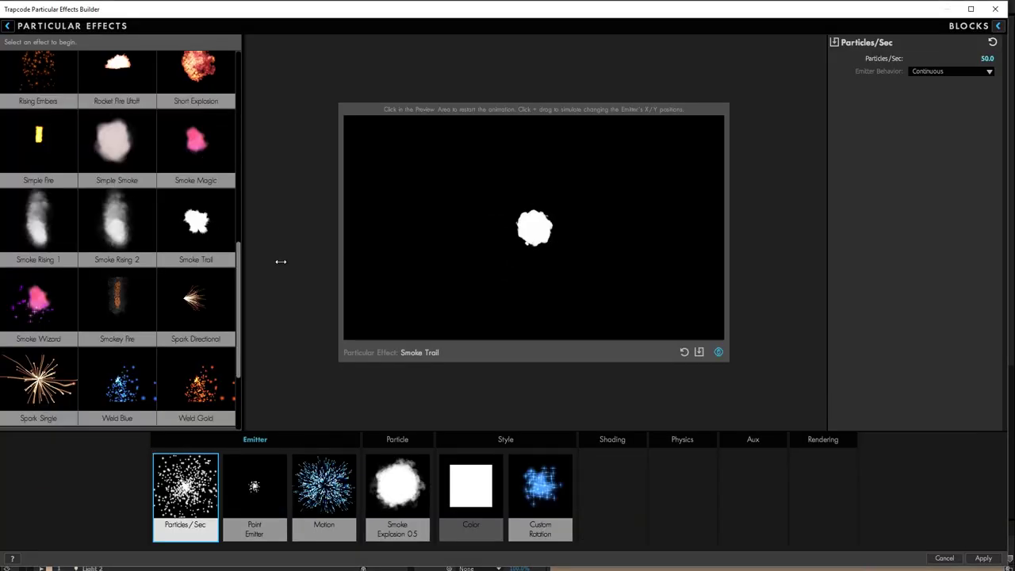
left_click(961, 72)
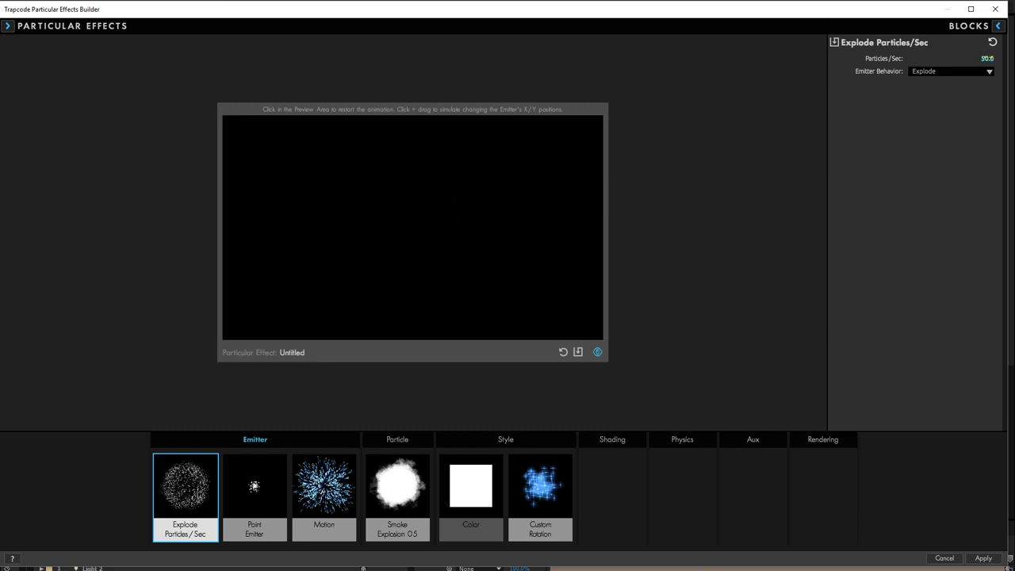
left_click(984, 560)
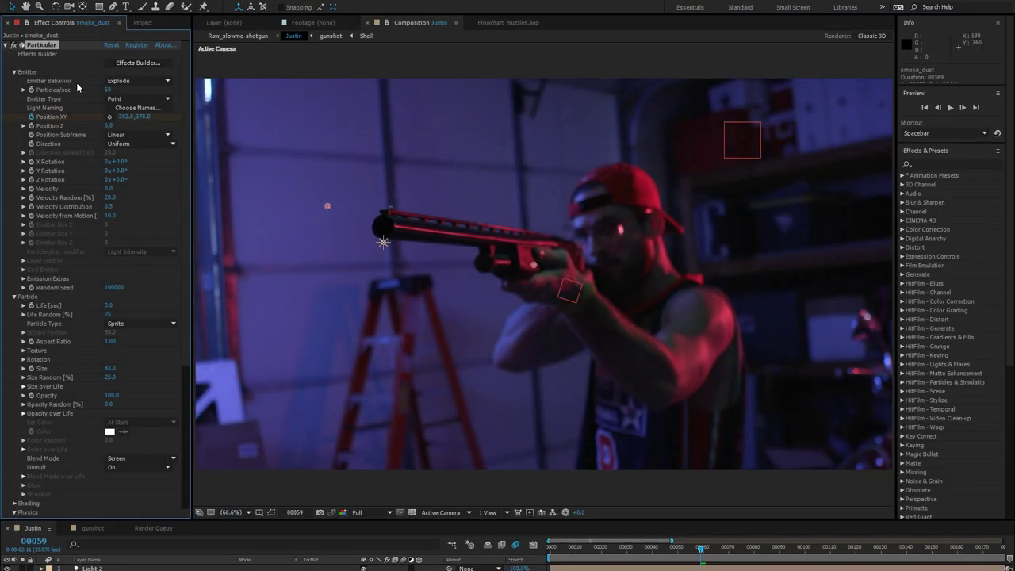
Step: Set the smoke particle opacity to 50 with 80% opacity randomness
left_click(111, 395)
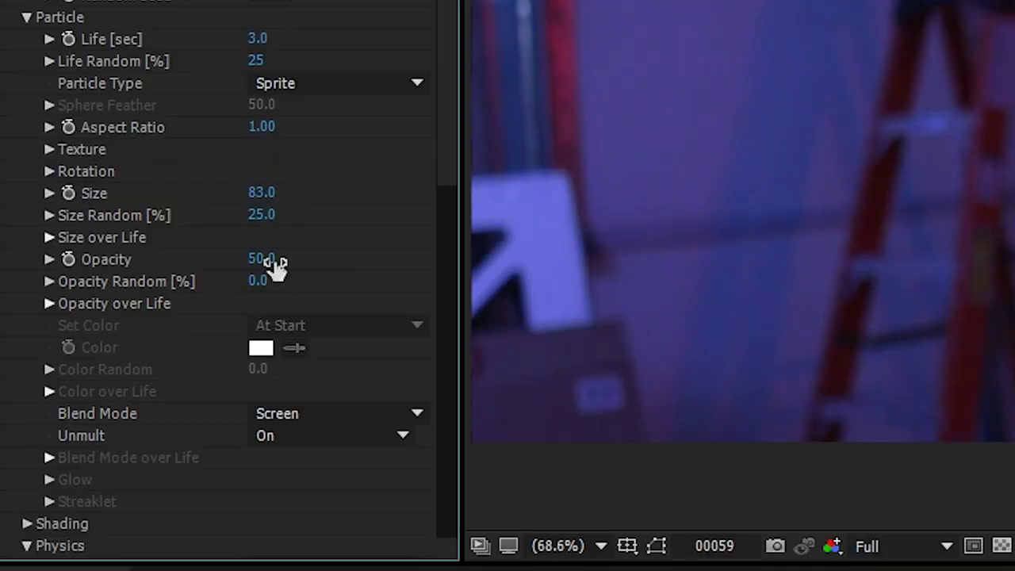
left_click(257, 280)
type("80")
key("Return")
Step: Give the smoke a 4.5-second life and wind of X 5, Y 1
left_click(252, 37)
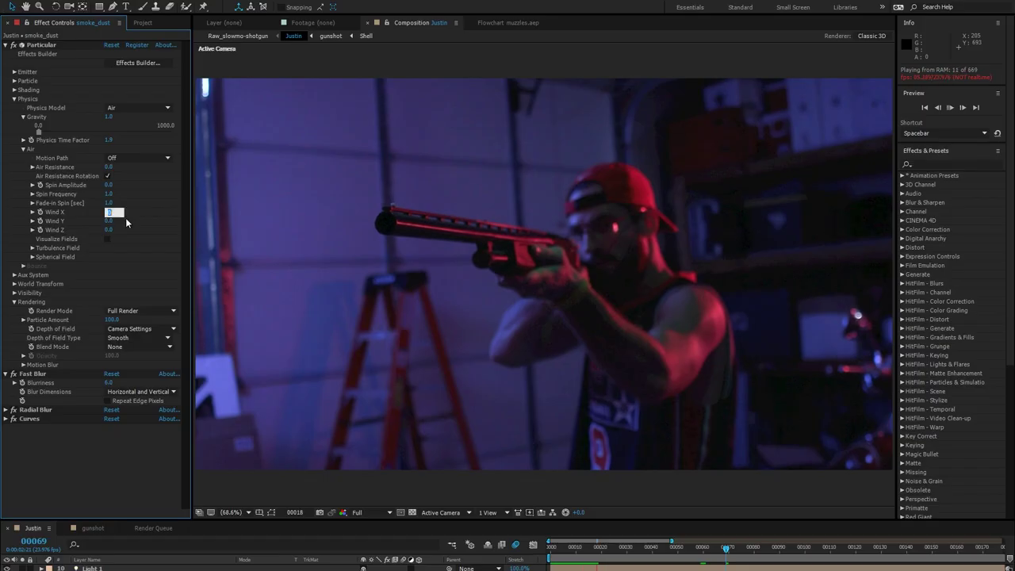
type("5")
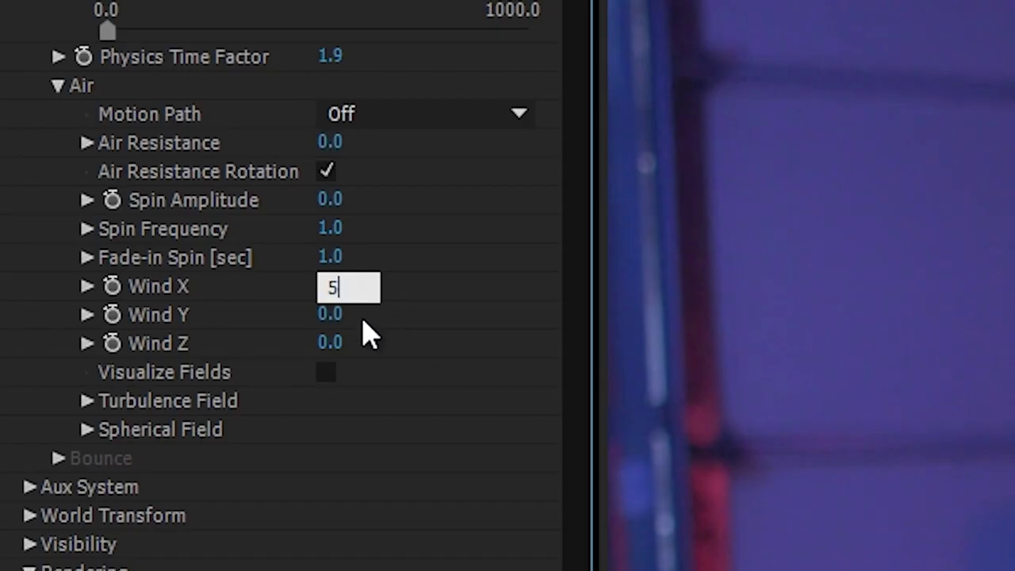
key("Return")
left_click(330, 315)
type("1")
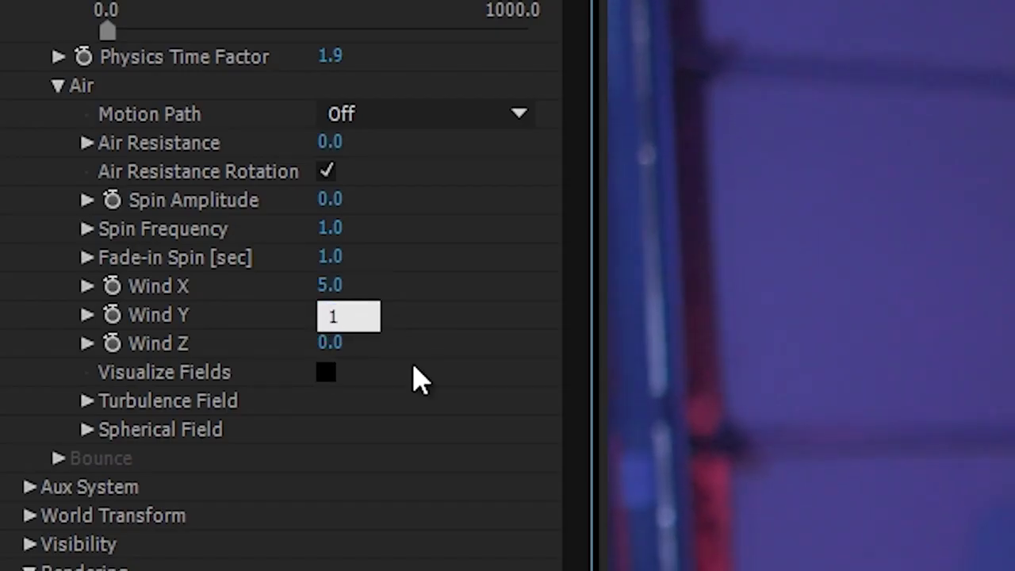